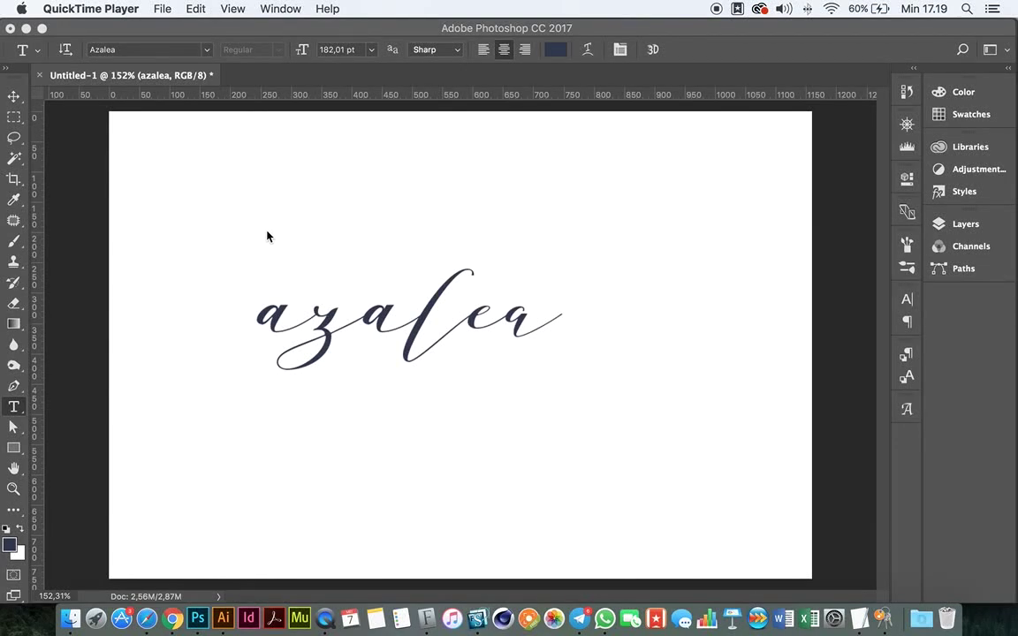
Activate Photoshop and select the final 'a' of azalea with the Type tool.
click(426, 309)
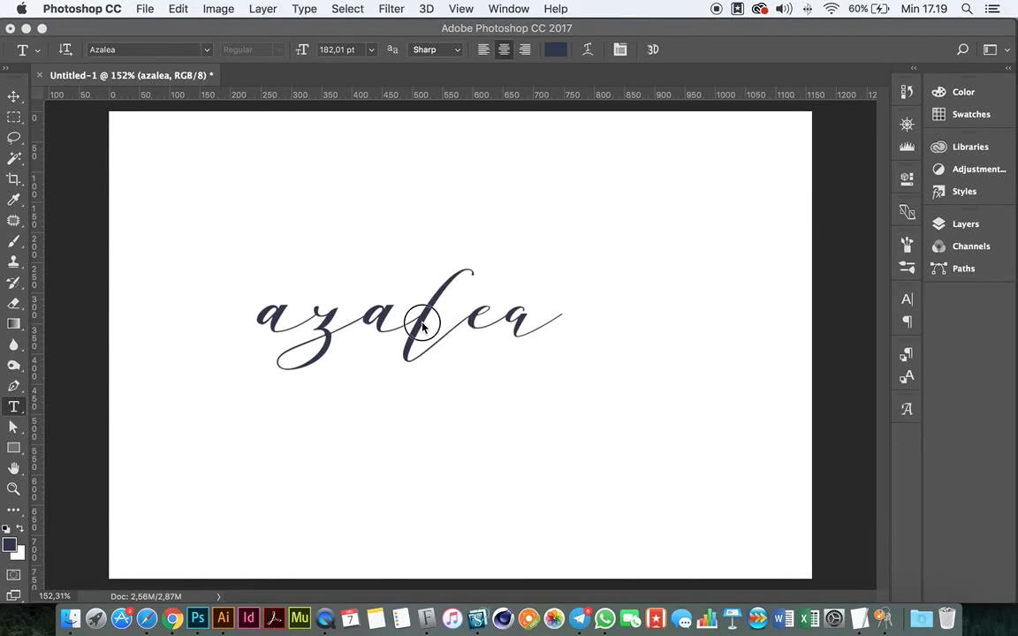
drag(509, 316, 584, 334)
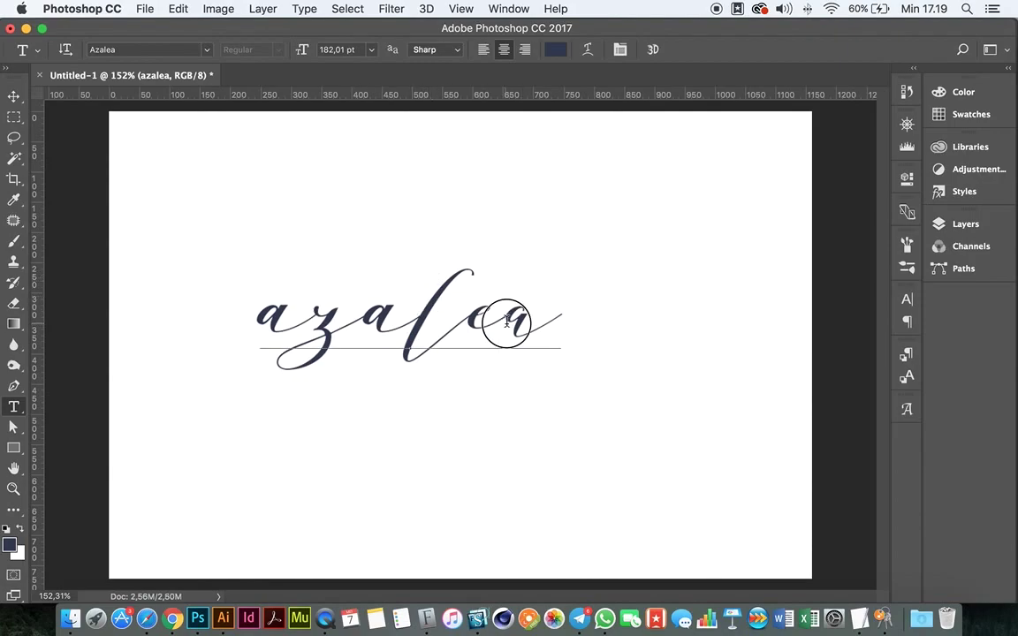
Show the Glyphs panel listing alternates for the selected final 'a'.
click(511, 8)
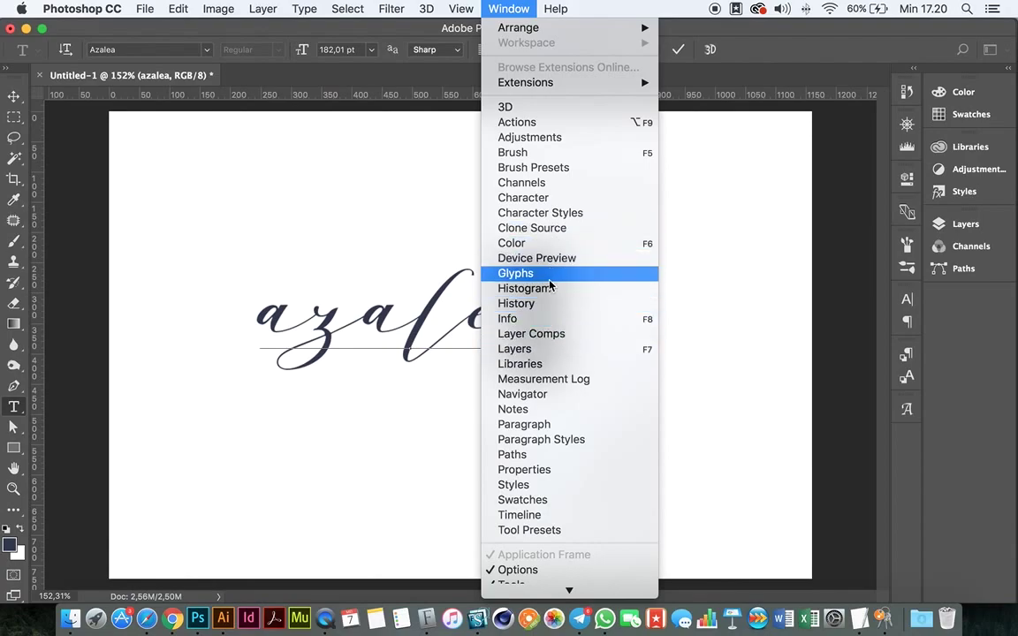
click(486, 276)
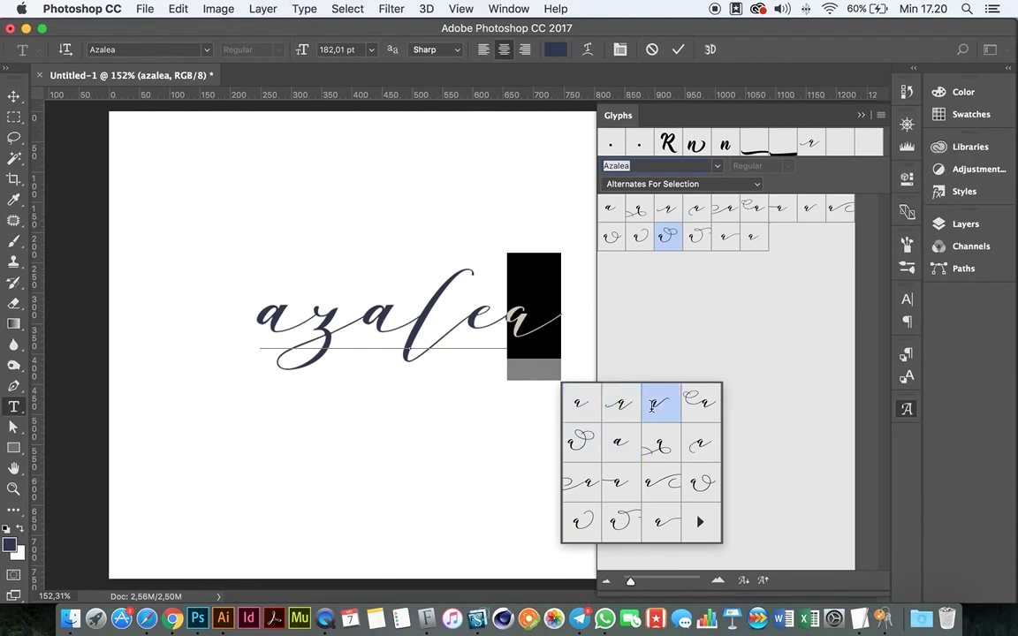
Give both a's of azalea big looped swash alternates.
double_click(669, 239)
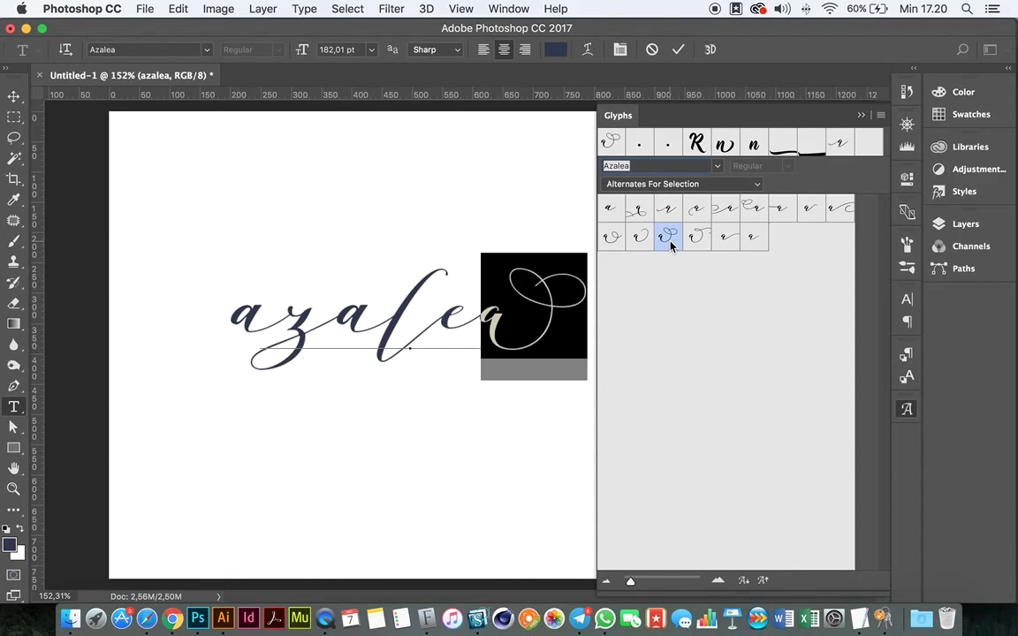
drag(265, 300, 209, 301)
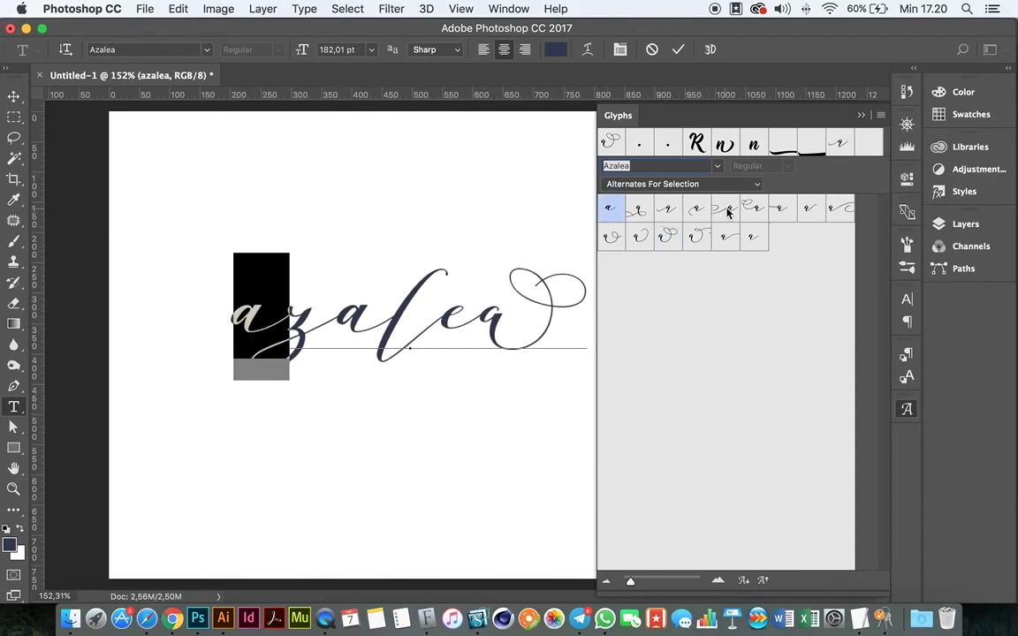
double_click(783, 208)
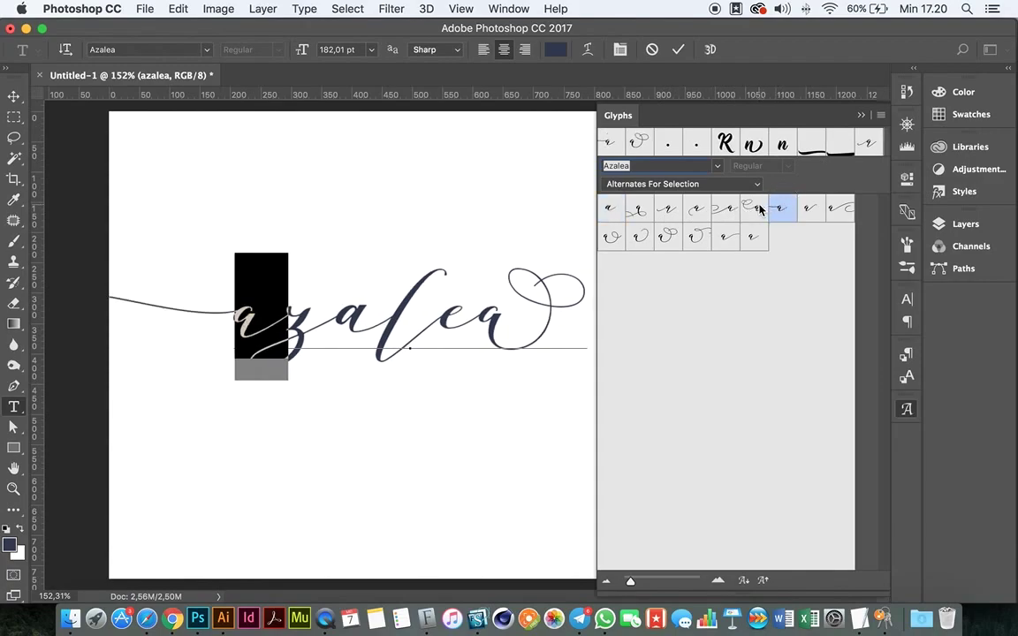
double_click(758, 208)
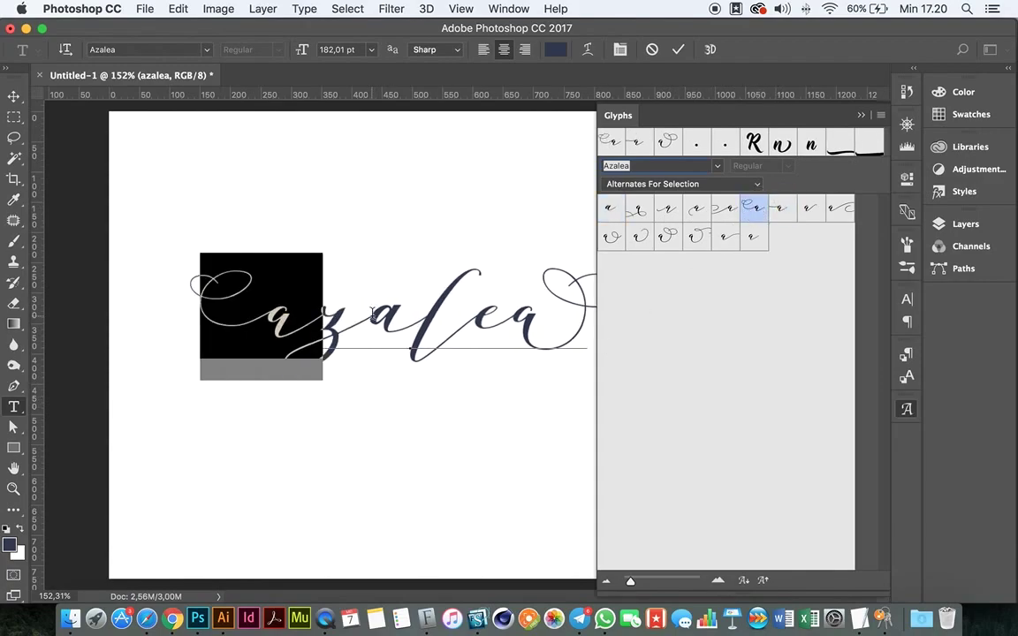
Swash the z and l, then commit with the Move tool and collapse Glyphs.
drag(309, 295, 358, 330)
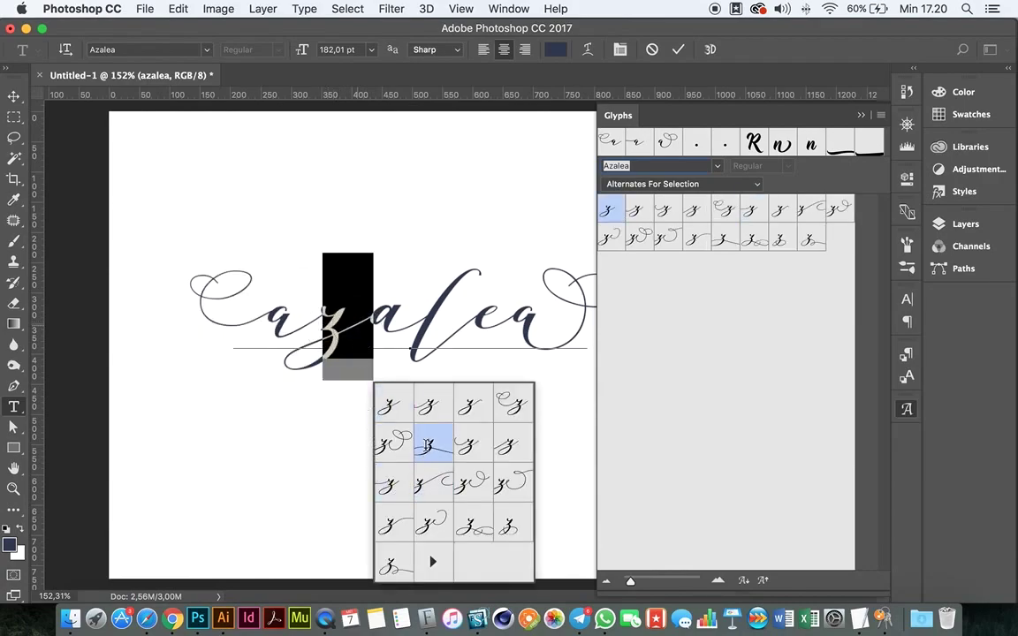
click(473, 523)
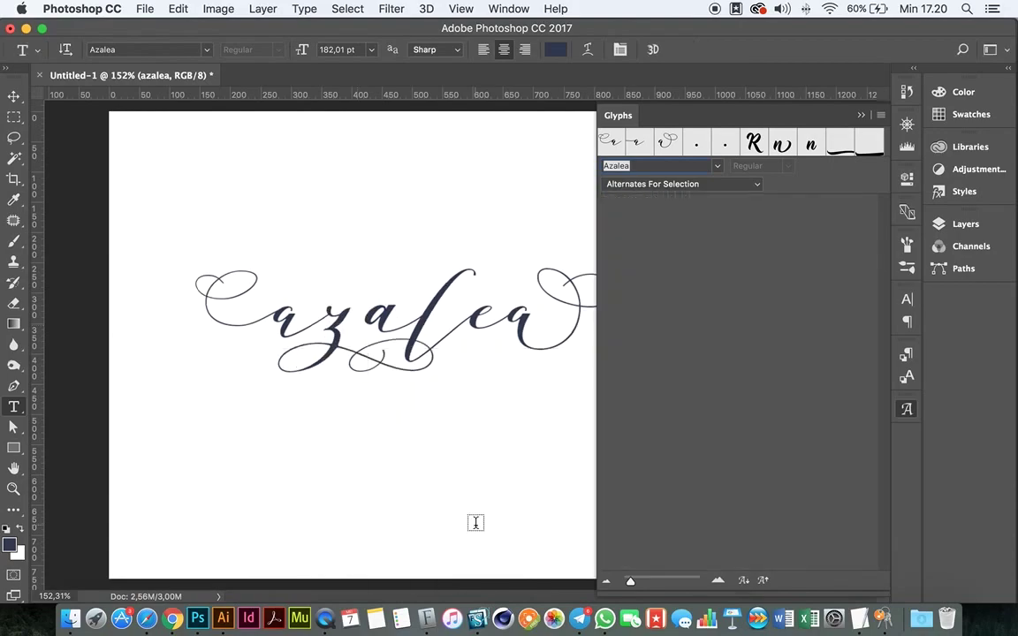
click(449, 310)
key(shift+Right)
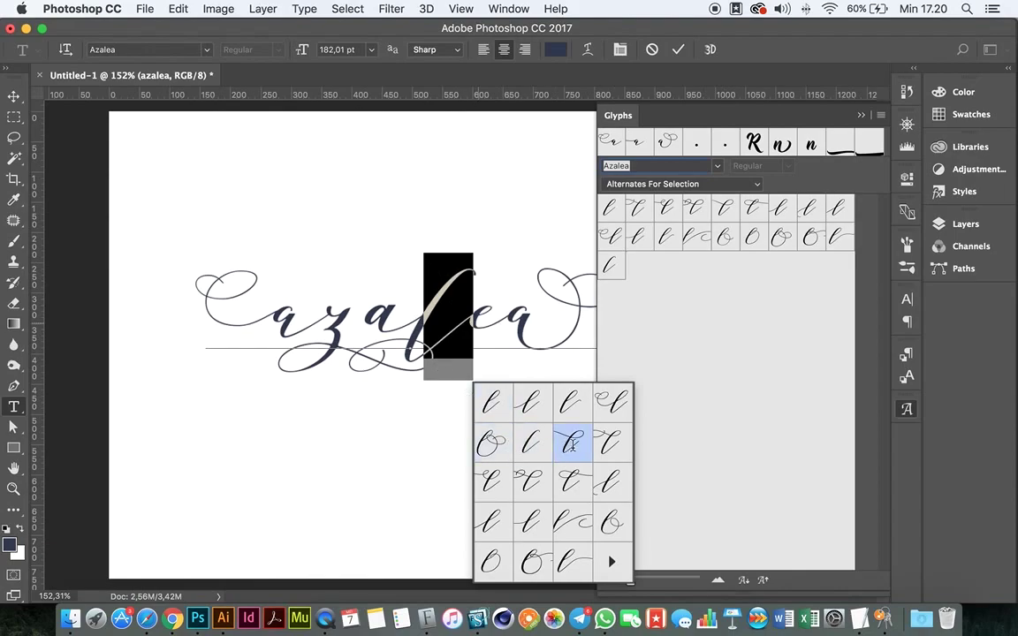
click(610, 442)
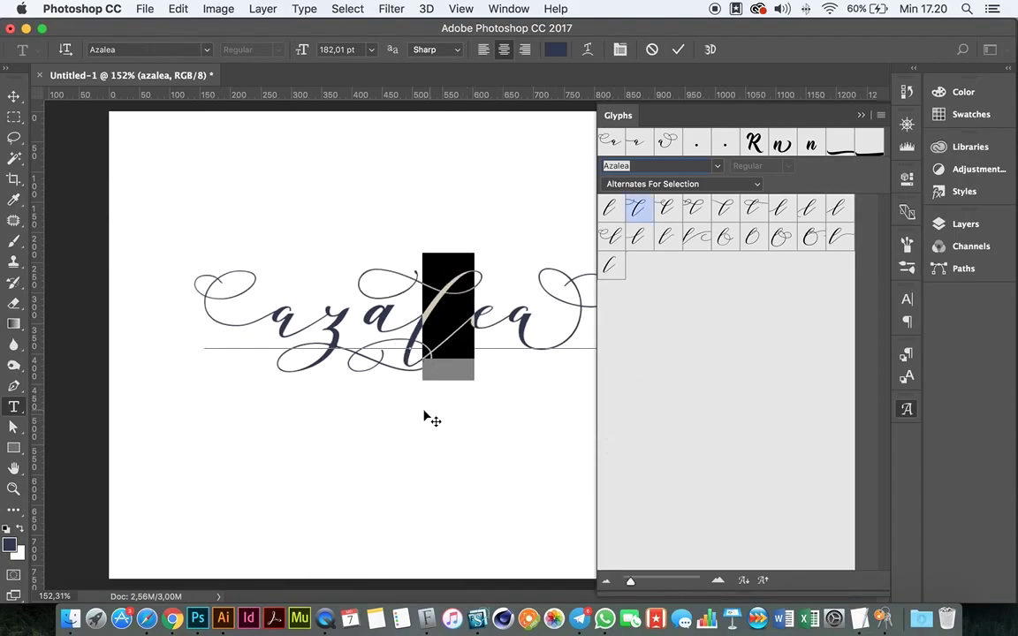
click(13, 97)
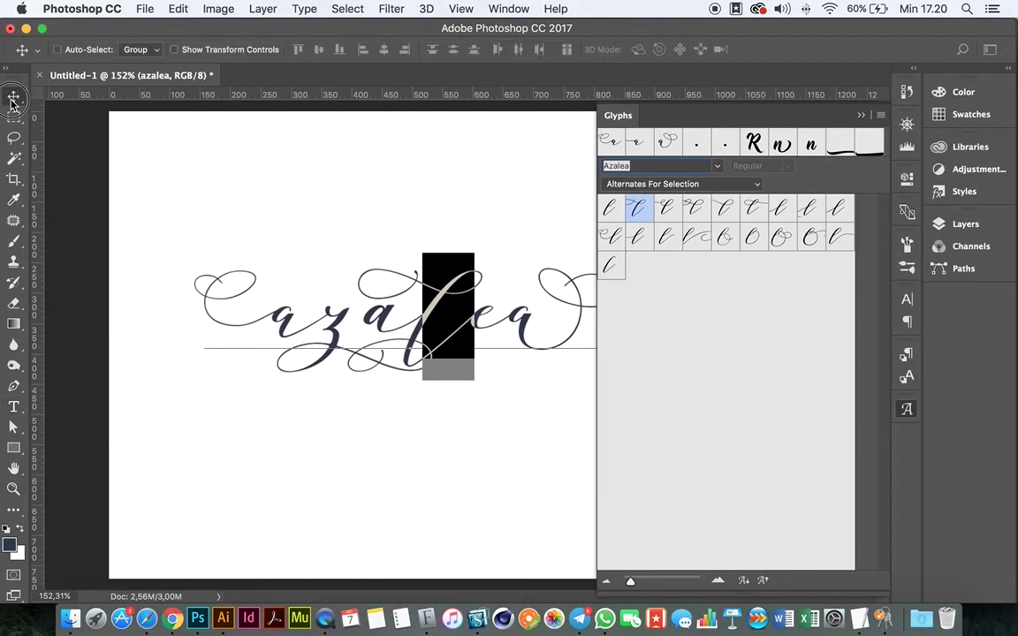
click(861, 116)
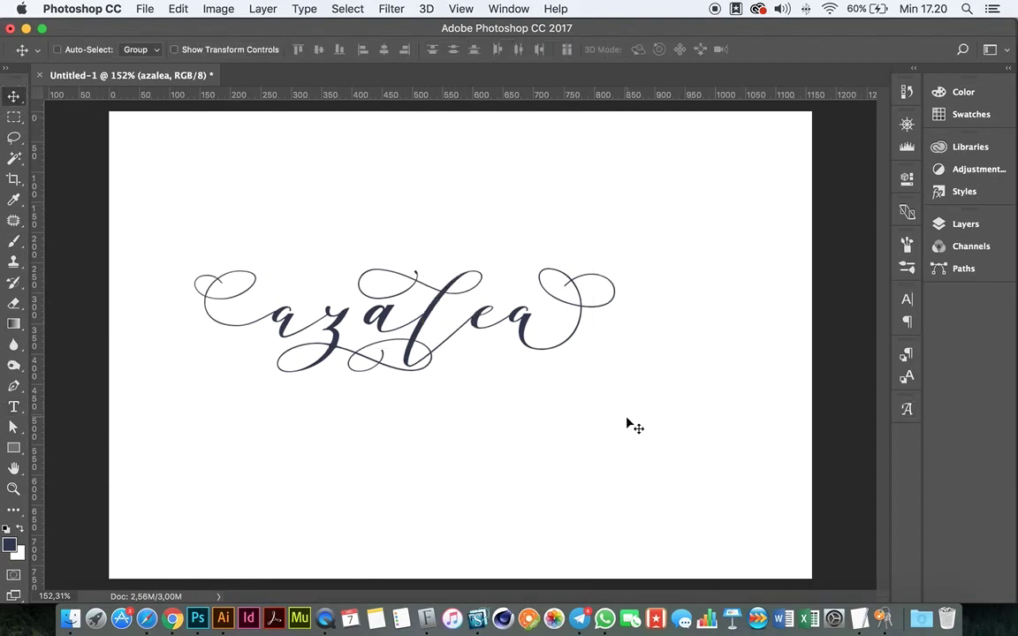
Move azalea higher on the canvas and select all text of the lower copy.
mouse_move(407, 309)
mouse_down()
mouse_move(405, 228)
mouse_move(474, 419)
mouse_up()
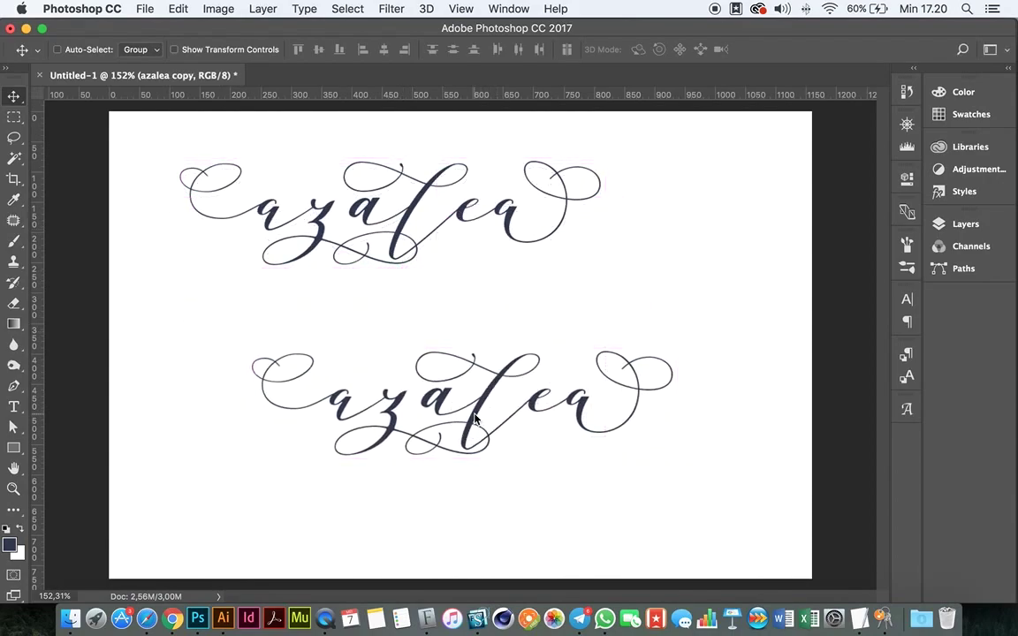
key(t)
double_click(475, 412)
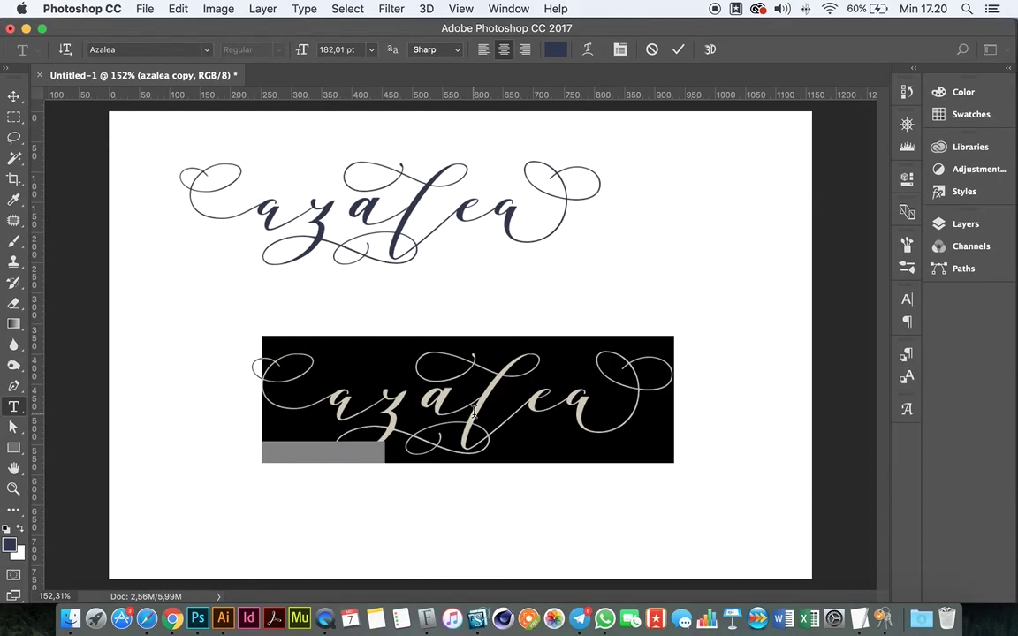
Replace the copy's text with 'Thanks' and place the caret after the T.
text(J)
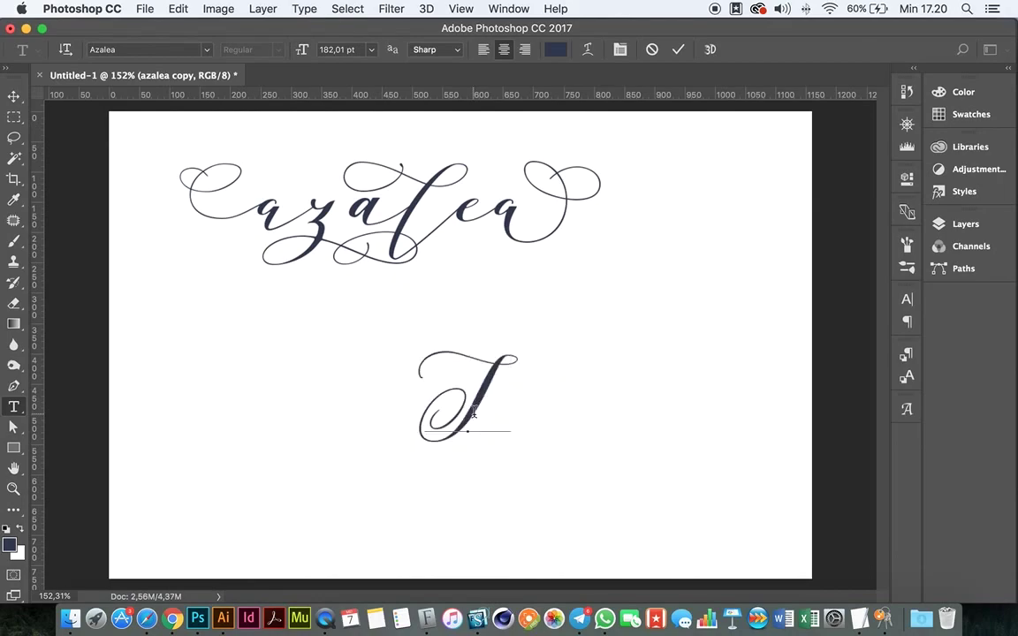
text(hank)
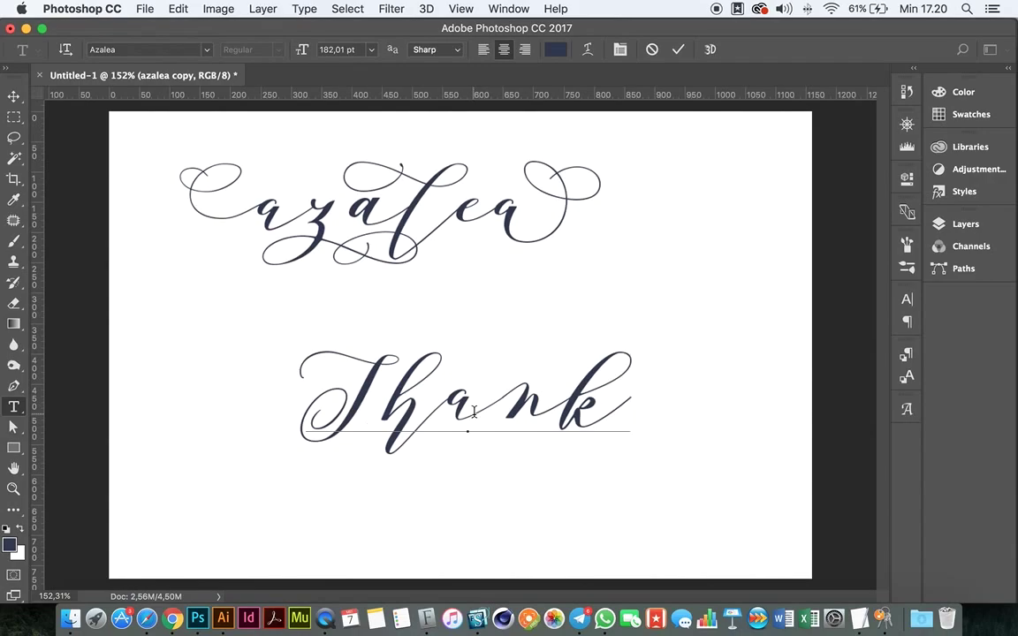
text(s)
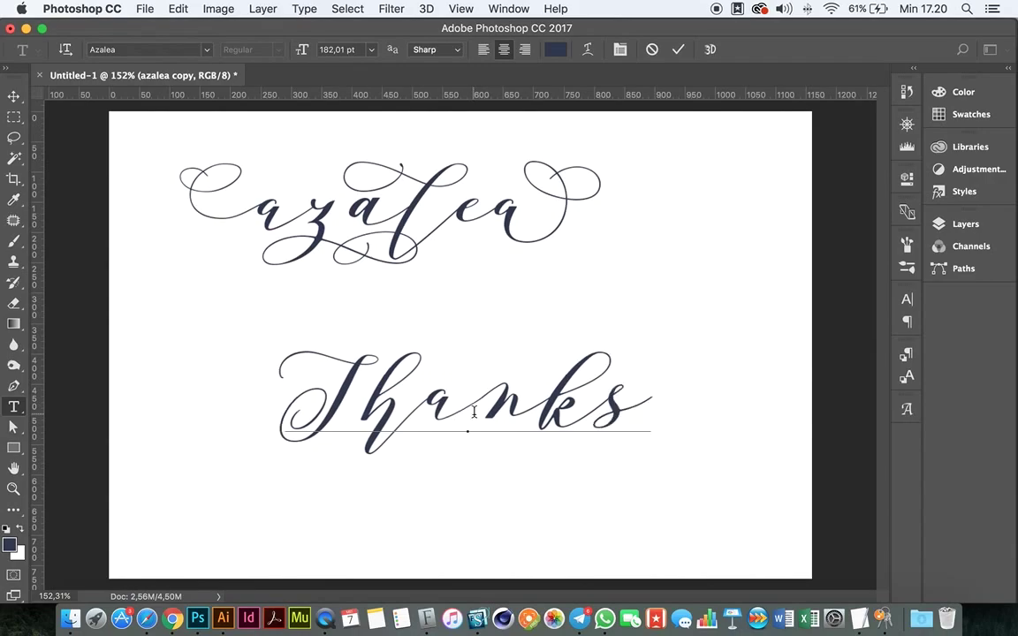
click(389, 409)
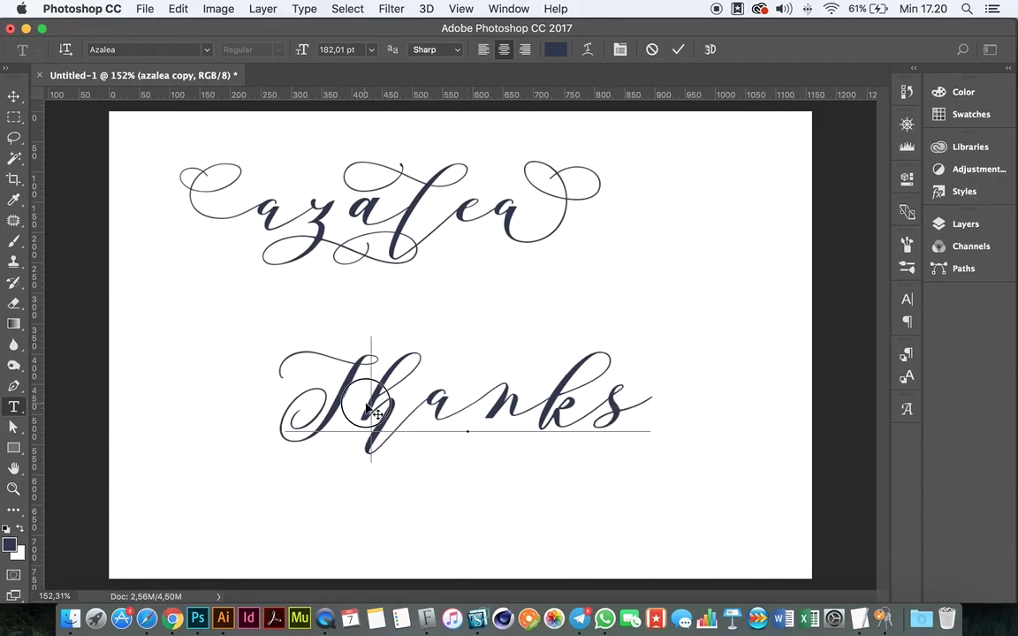
Give the h, n and k of Thanks swash alternates, the k long-tailed.
drag(391, 408, 407, 394)
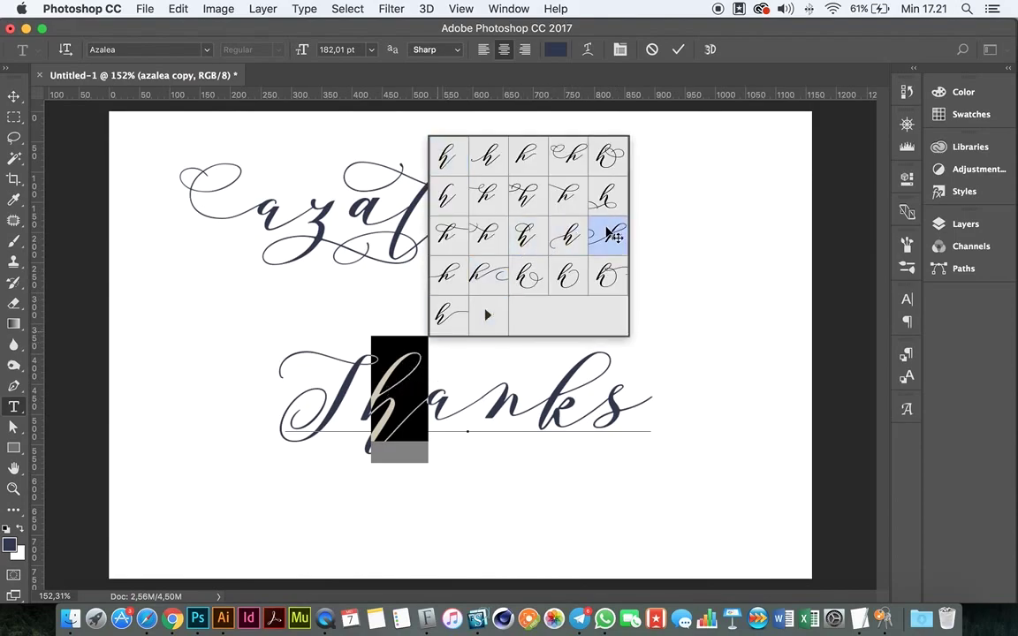
click(608, 196)
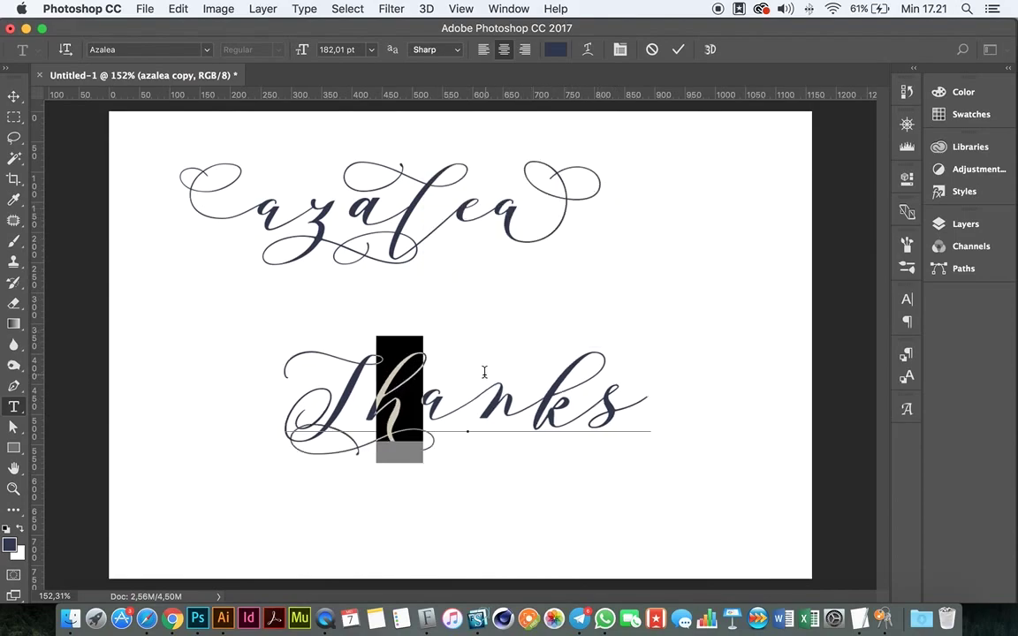
drag(469, 392, 539, 394)
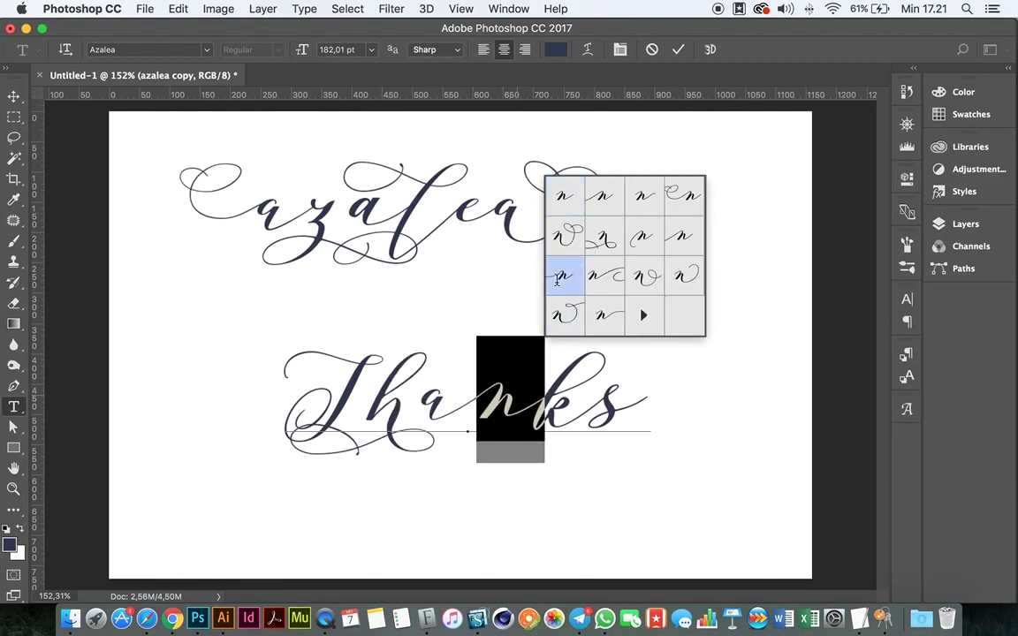
click(602, 239)
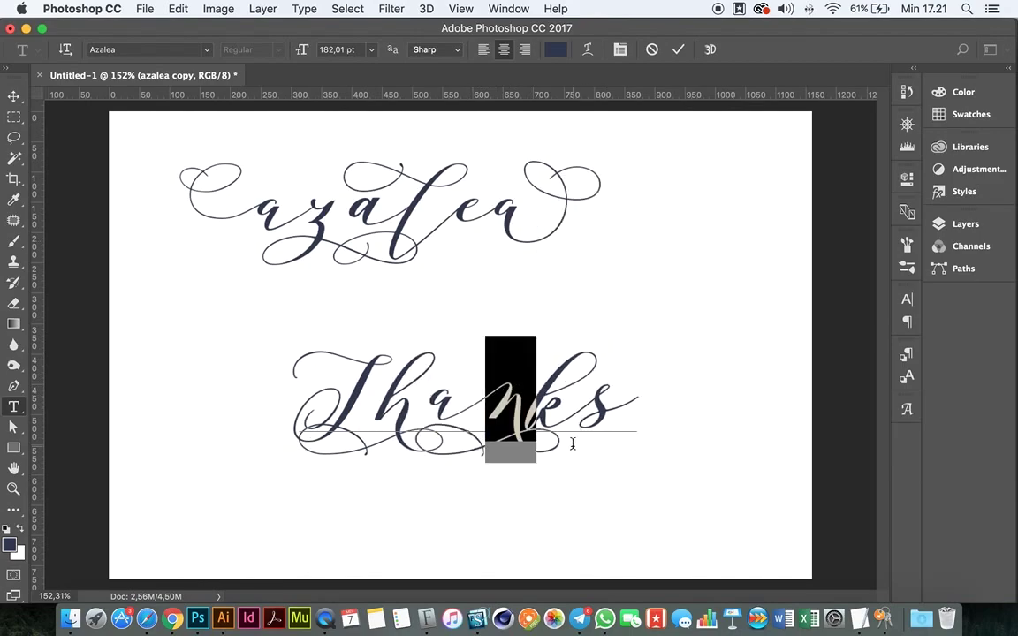
drag(536, 389, 583, 371)
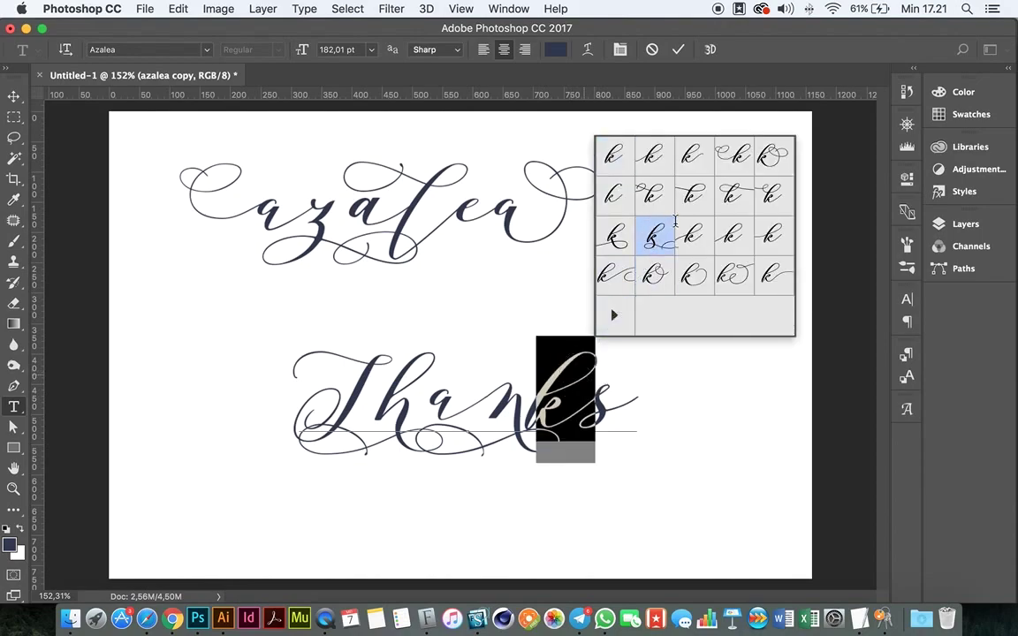
click(730, 195)
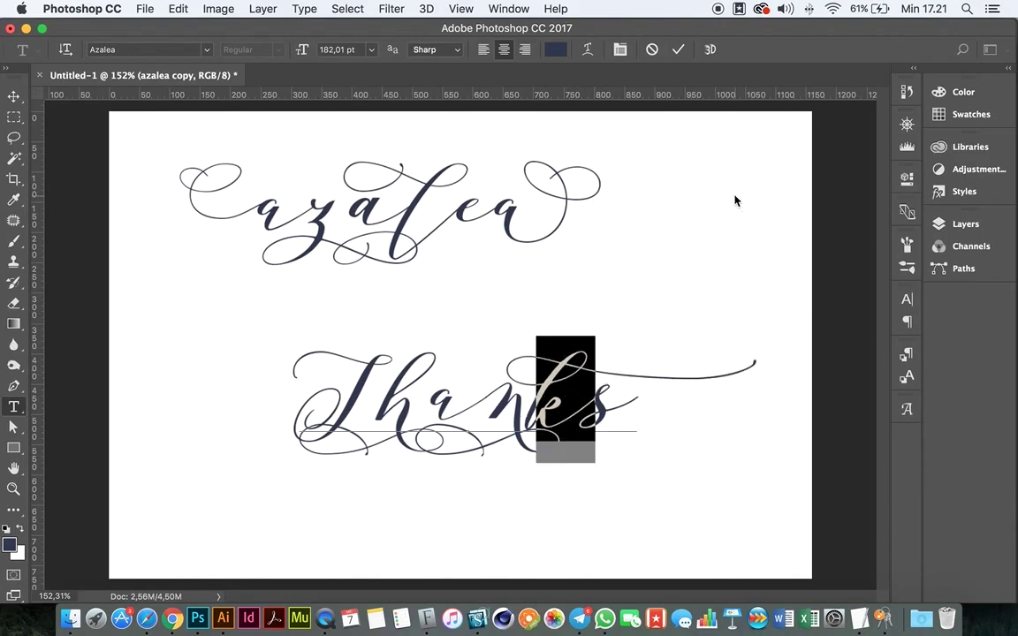
Give the final s a long flourish alternate and swap the k for another swash.
drag(598, 402, 629, 412)
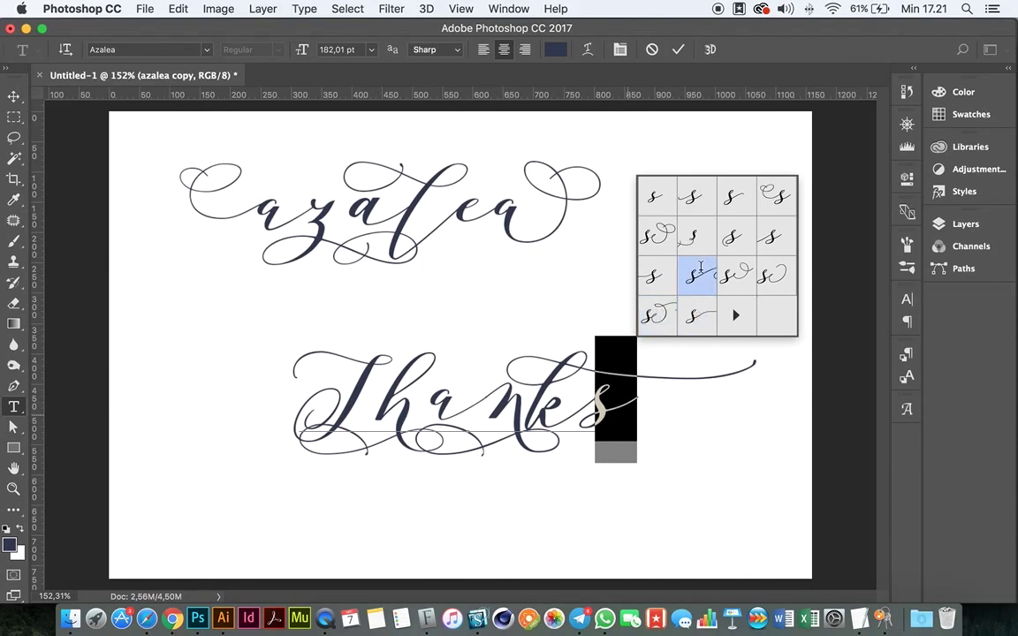
click(699, 240)
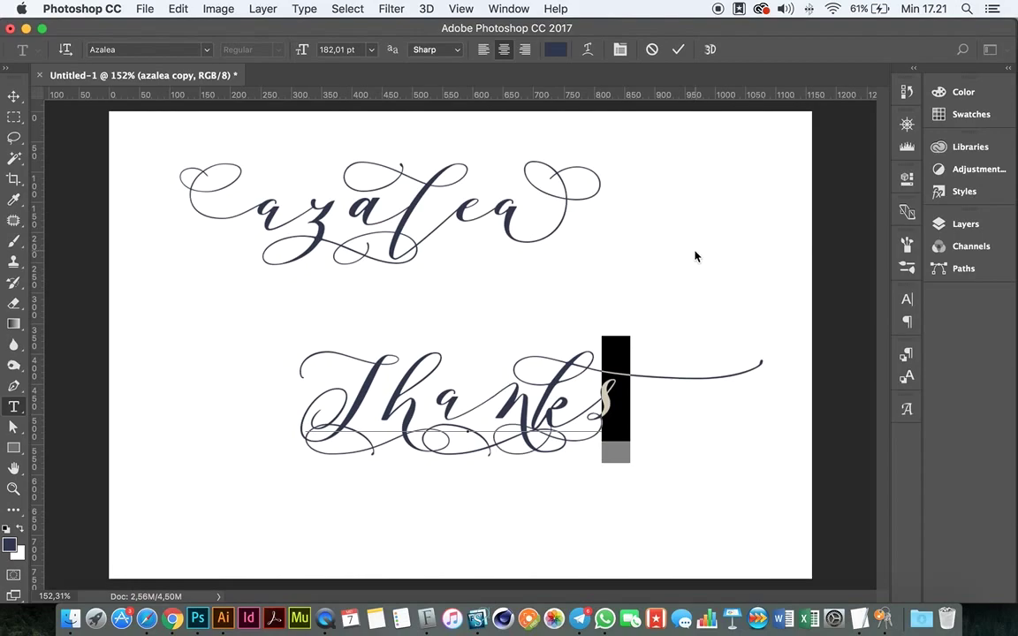
key(Left)
key(shift+Left)
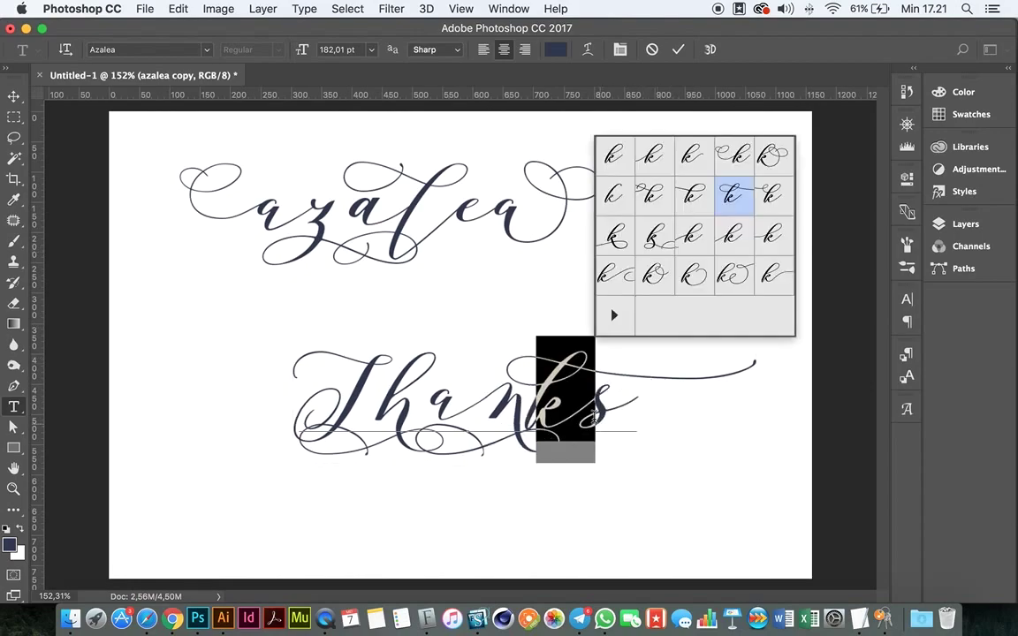
key(Right)
key(shift+Right)
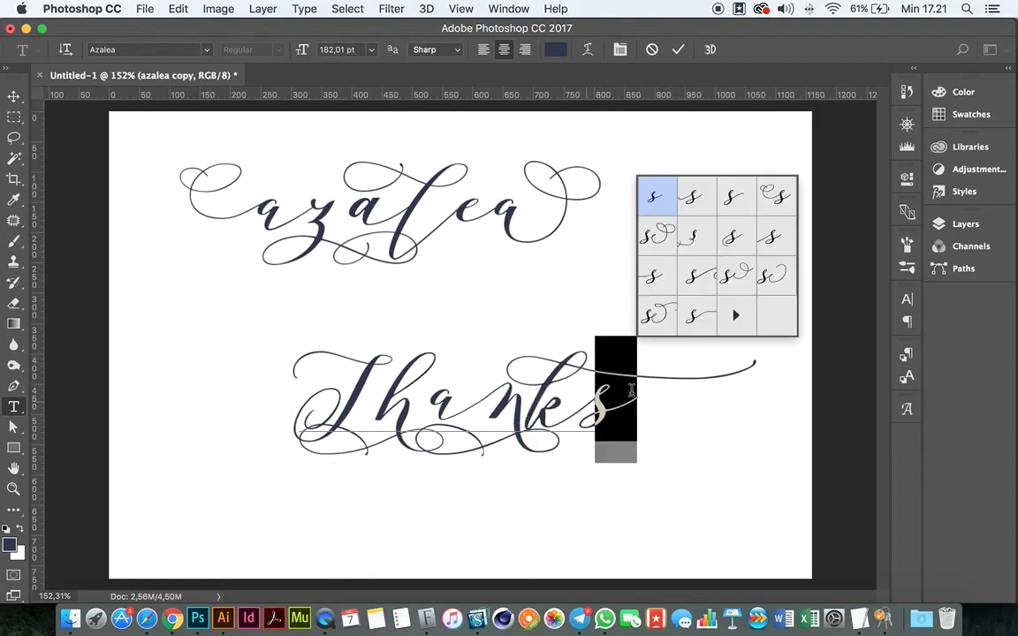
click(698, 276)
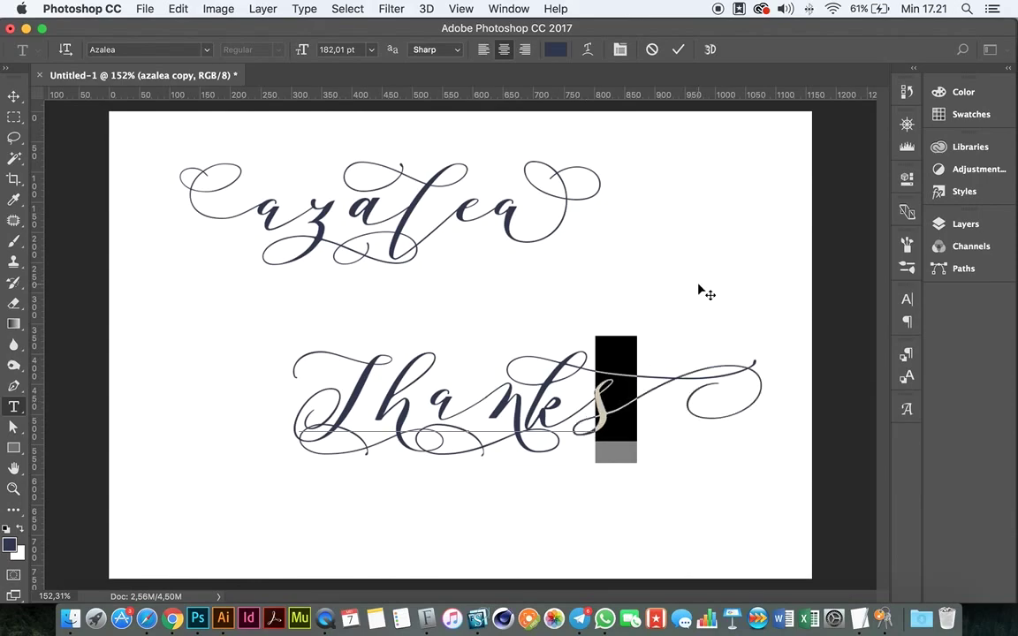
key(Left)
key(shift+Left)
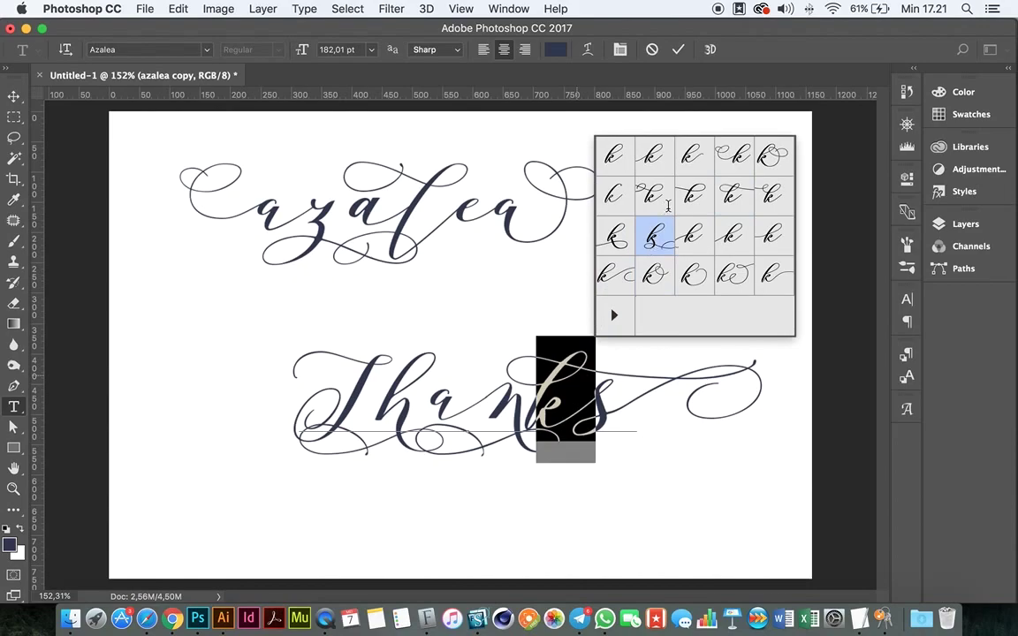
click(655, 195)
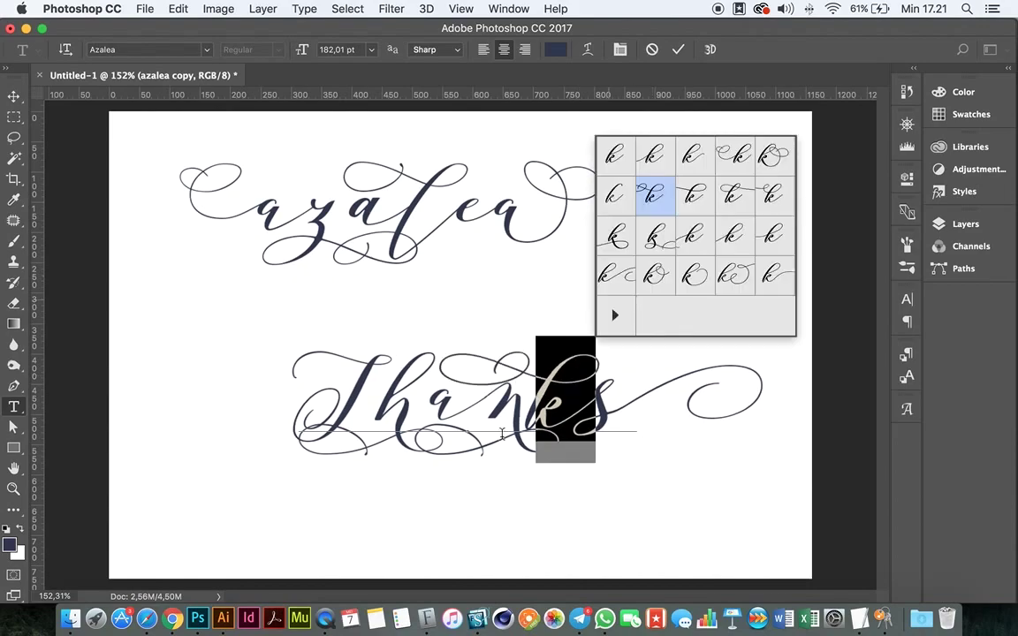
click(471, 412)
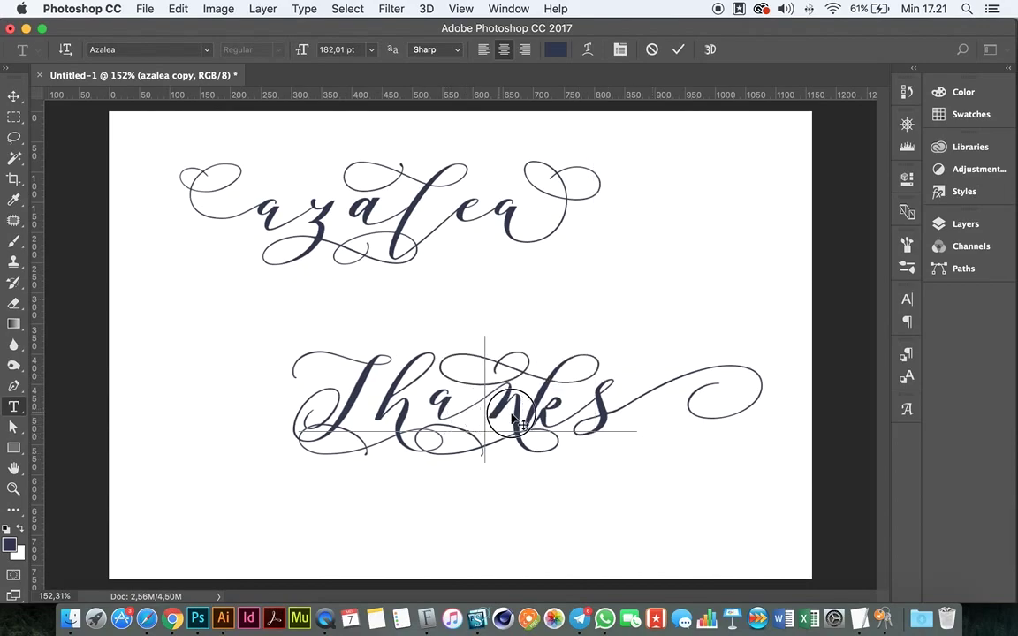
Swap the n for a swash alternate and retype the a in Thanks.
key(shift+Right)
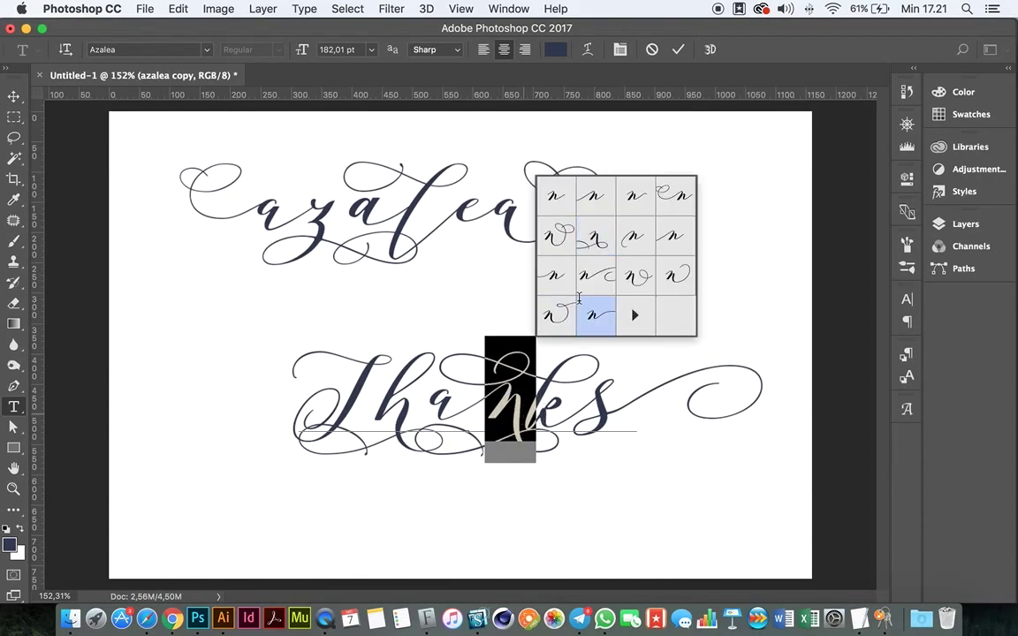
click(594, 197)
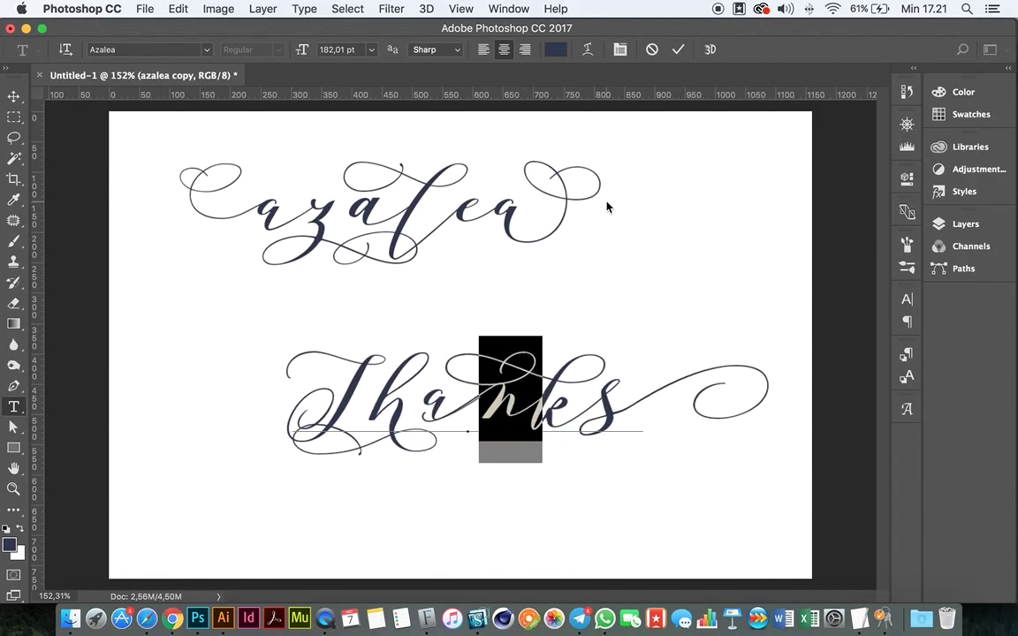
click(409, 423)
key(shift+Left)
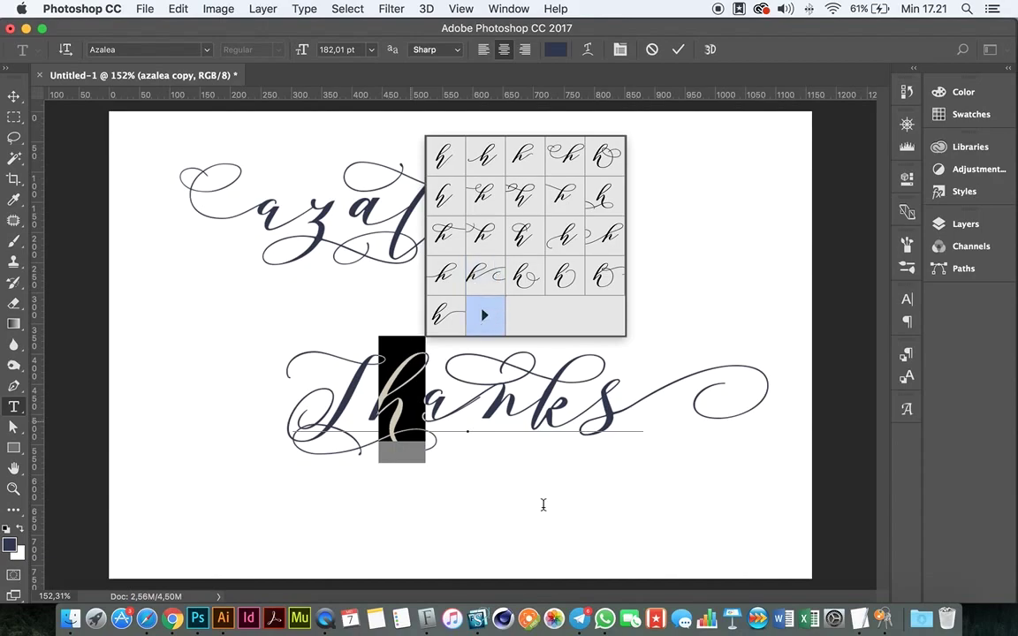
click(463, 409)
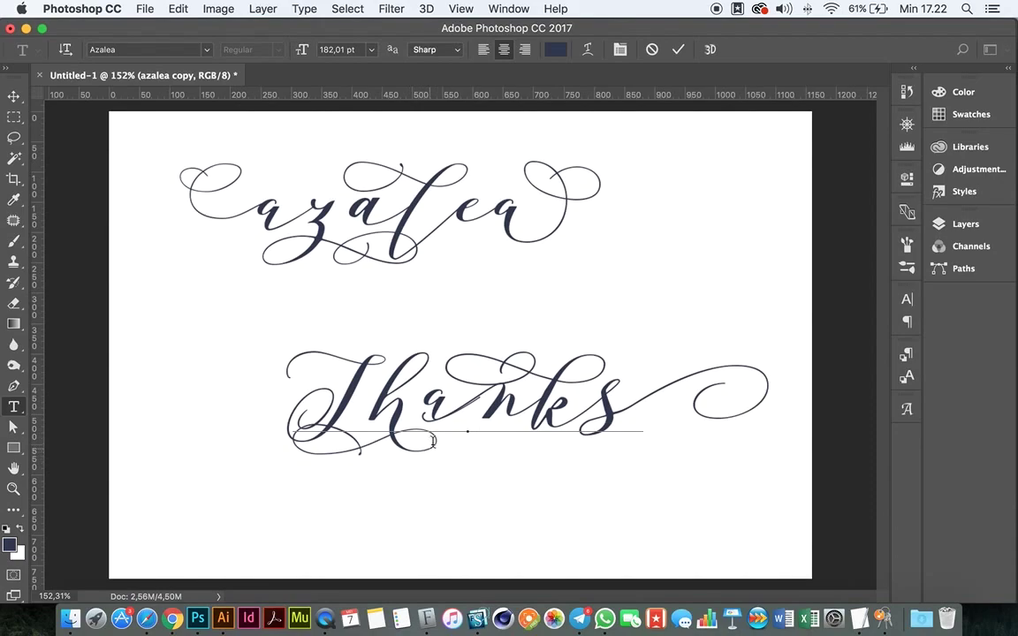
drag(425, 405, 492, 420)
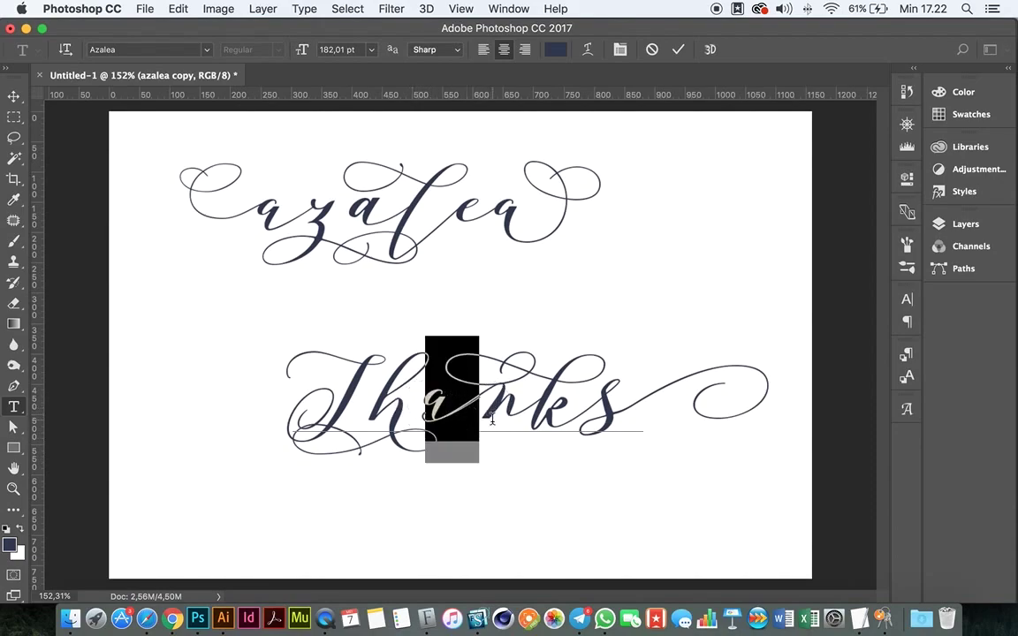
key(BackSpace)
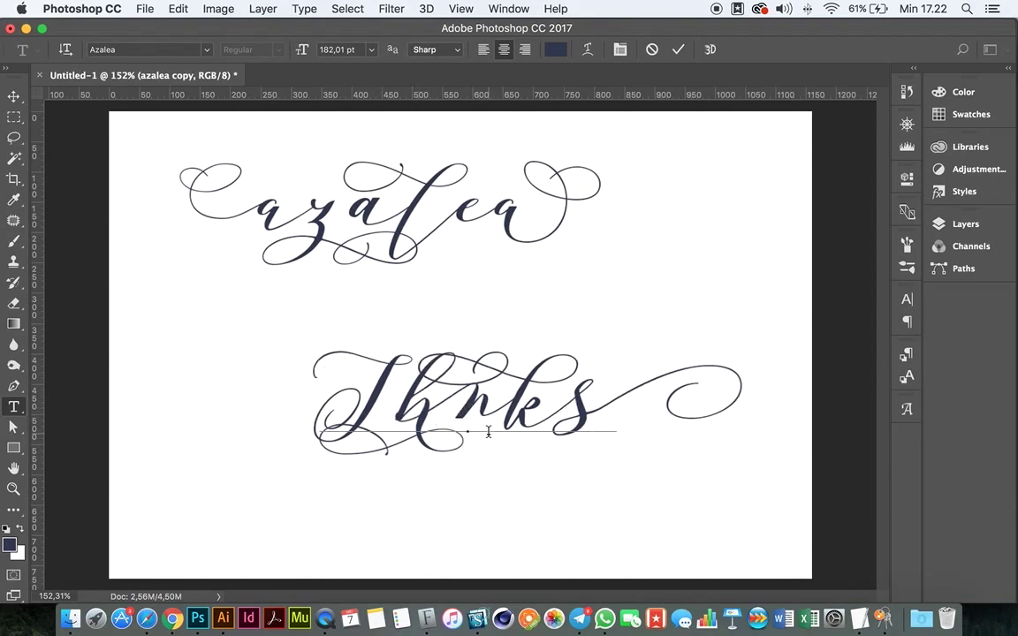
text(a)
Apply swash alternates to the n and h of Thanks, leaving the caret at the end.
drag(479, 402, 542, 406)
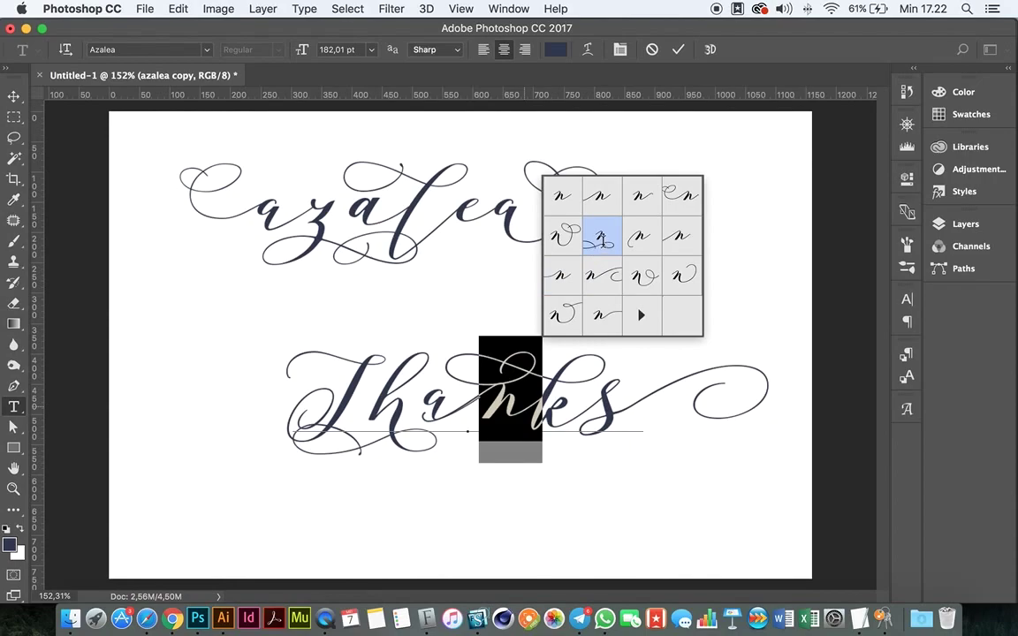
click(600, 239)
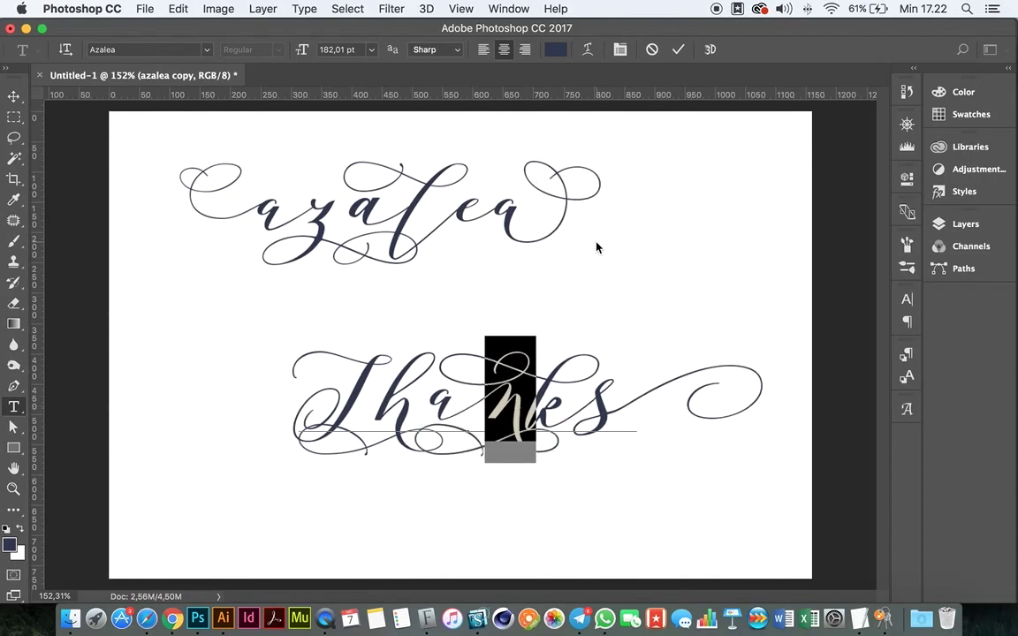
drag(374, 385, 431, 389)
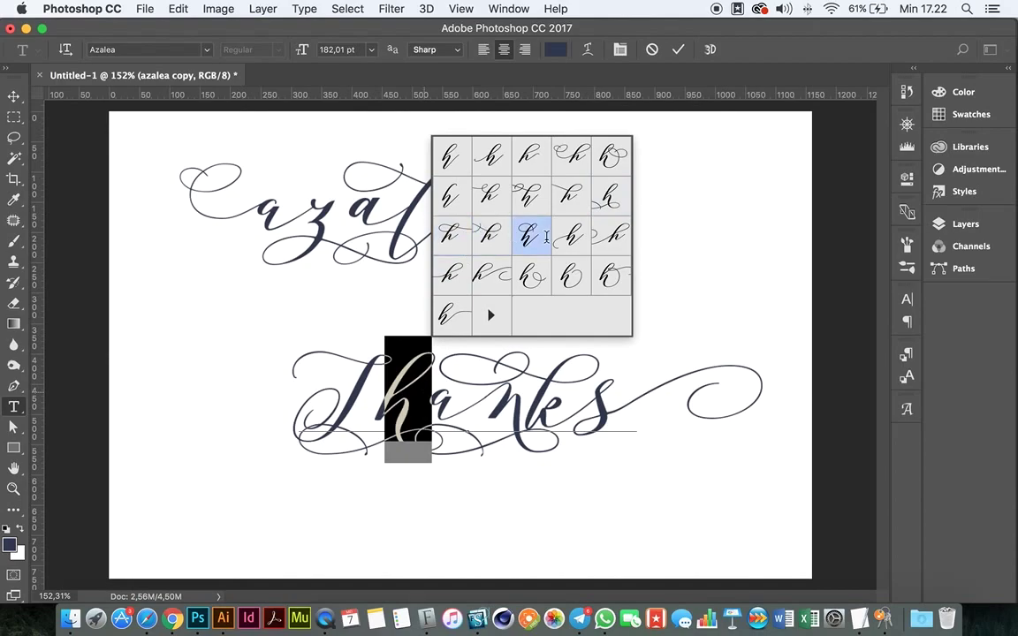
click(537, 237)
click(390, 515)
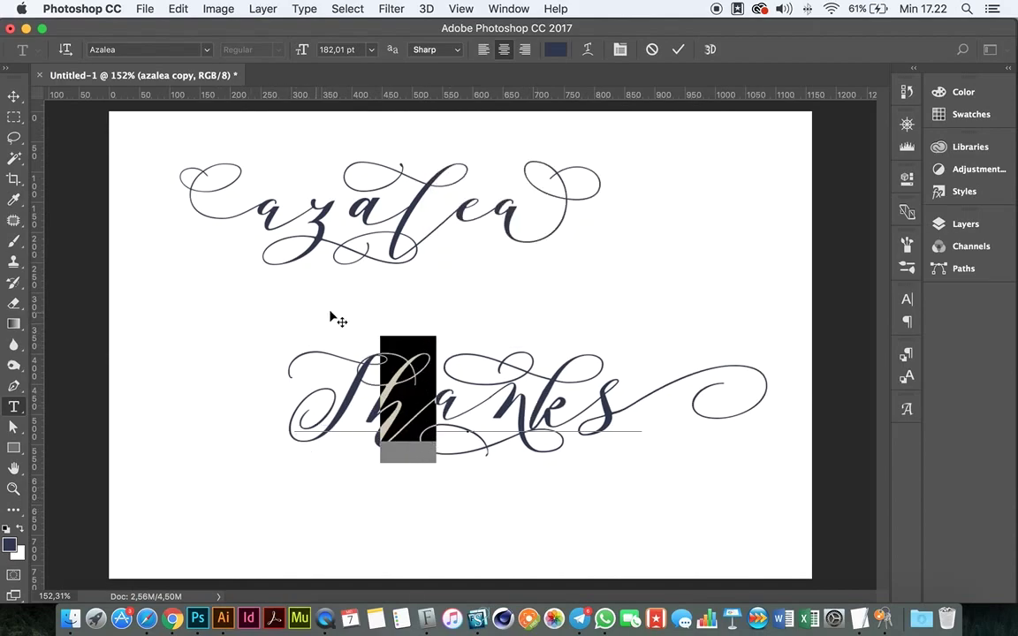
click(440, 380)
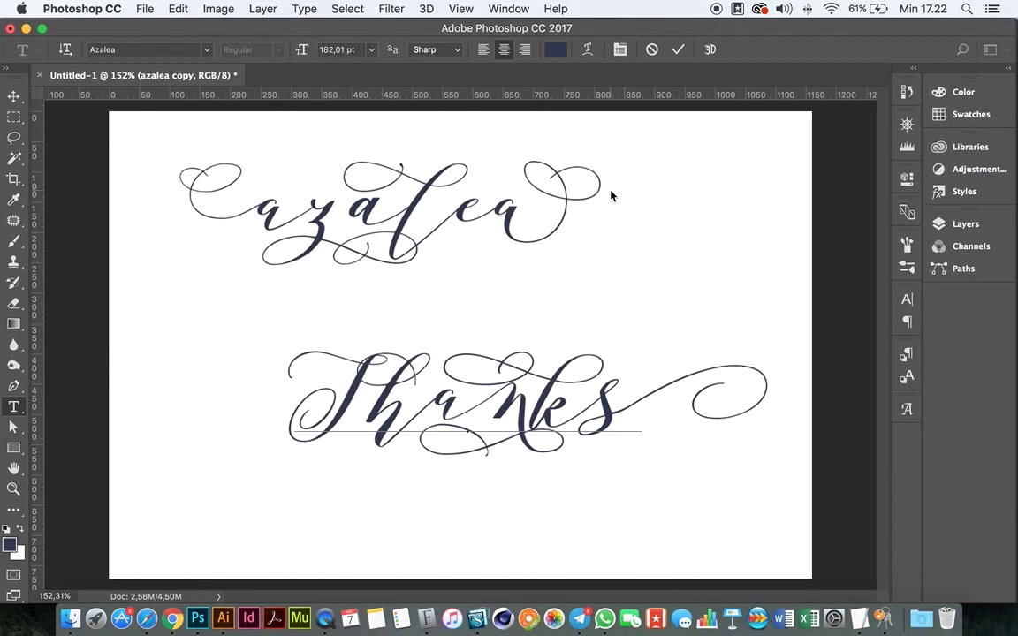
key(Right)
key(Right)
Commit the swashed Thanks text and drag it left beneath azalea.
key(Right)
key(Right)
key(super+a)
key(Right)
click(13, 96)
mouse_move(531, 434)
mouse_down()
mouse_move(518, 303)
mouse_move(557, 389)
mouse_move(442, 399)
mouse_move(432, 429)
mouse_up()
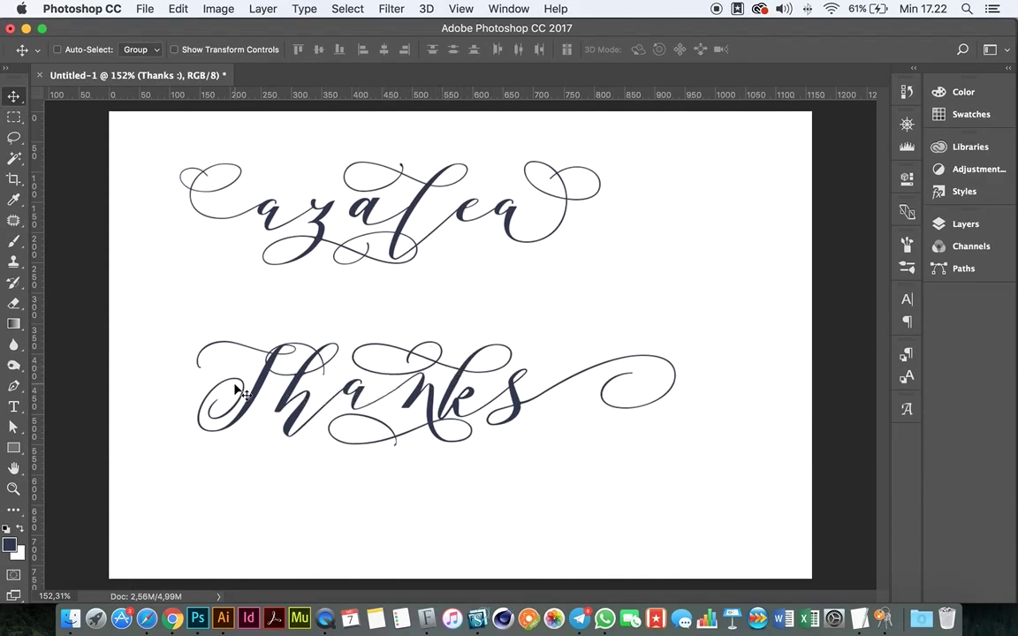
Replace the lower line's 'Thanks' with ':)' and commit it.
key(t)
double_click(357, 398)
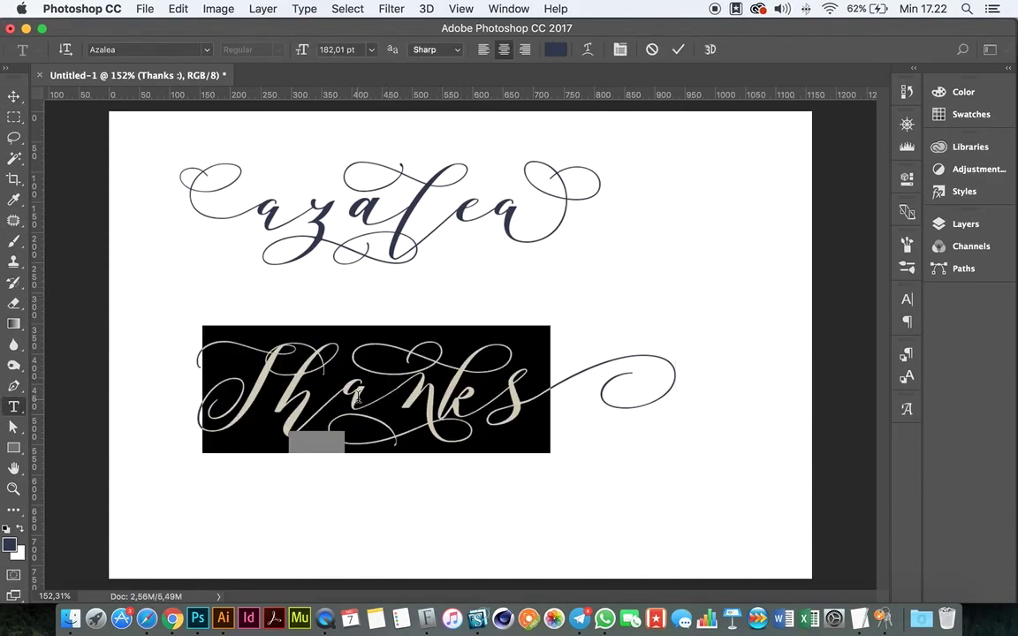
text(:))
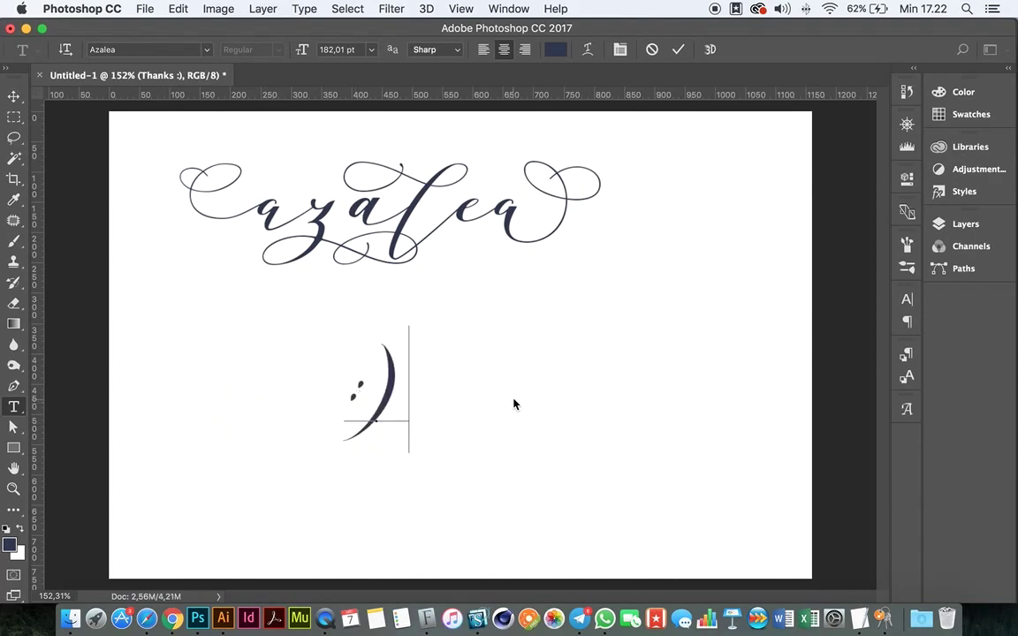
click(514, 404)
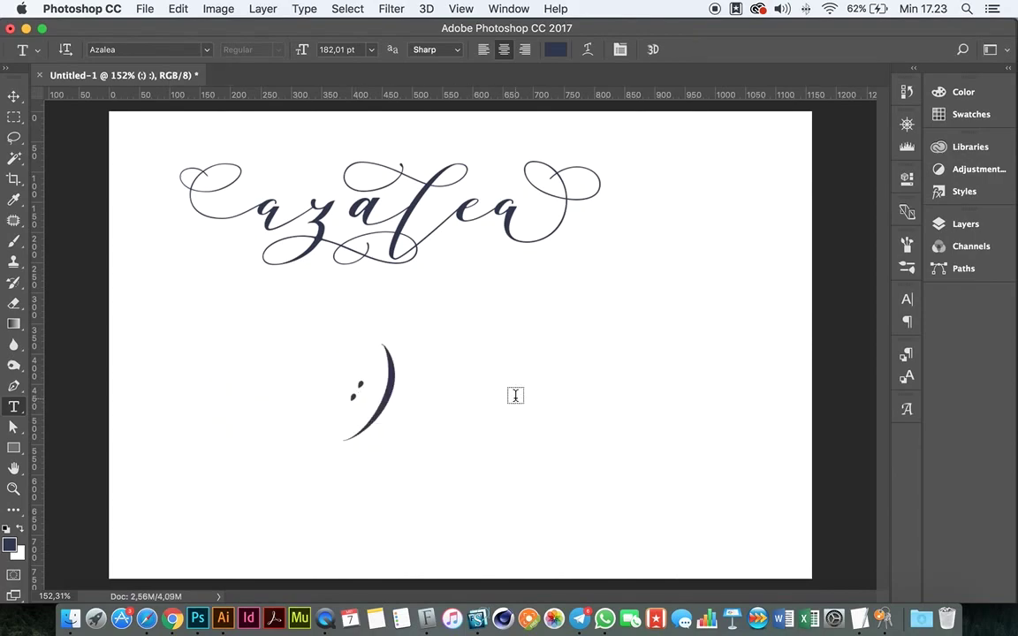